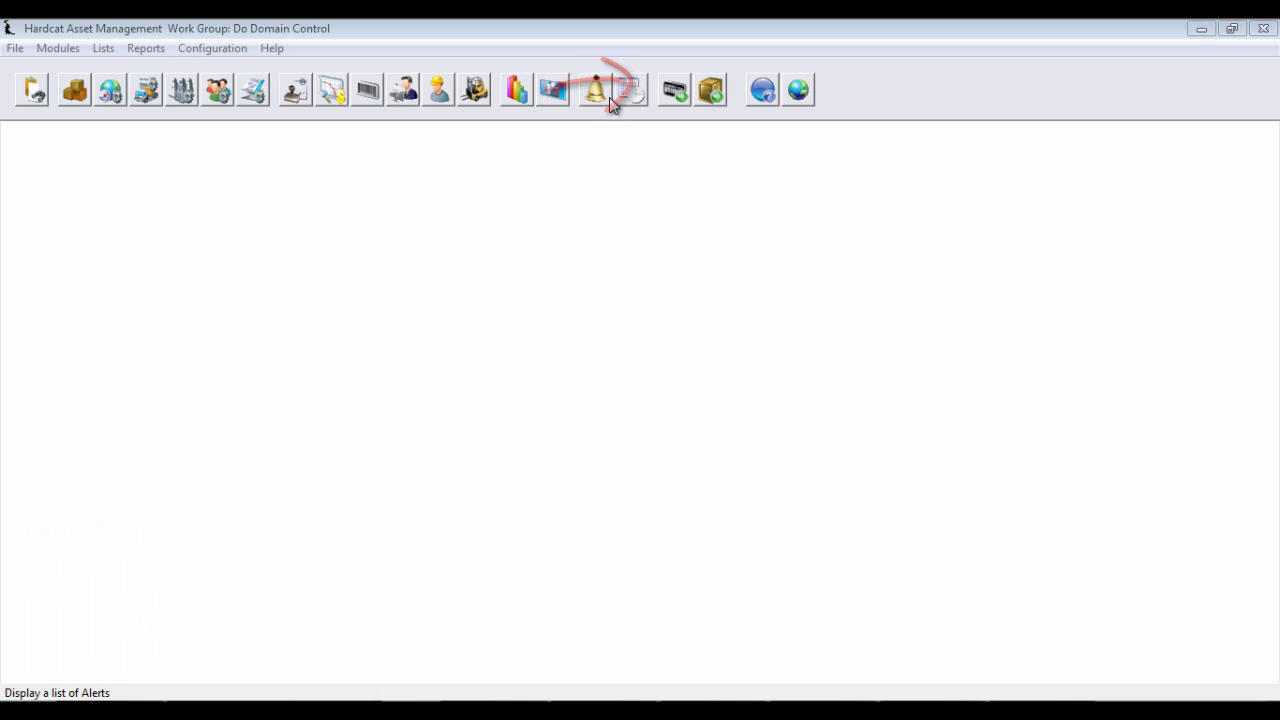
# - Open the list of alerts and set its area to Assets
pyautogui.click(104, 48)
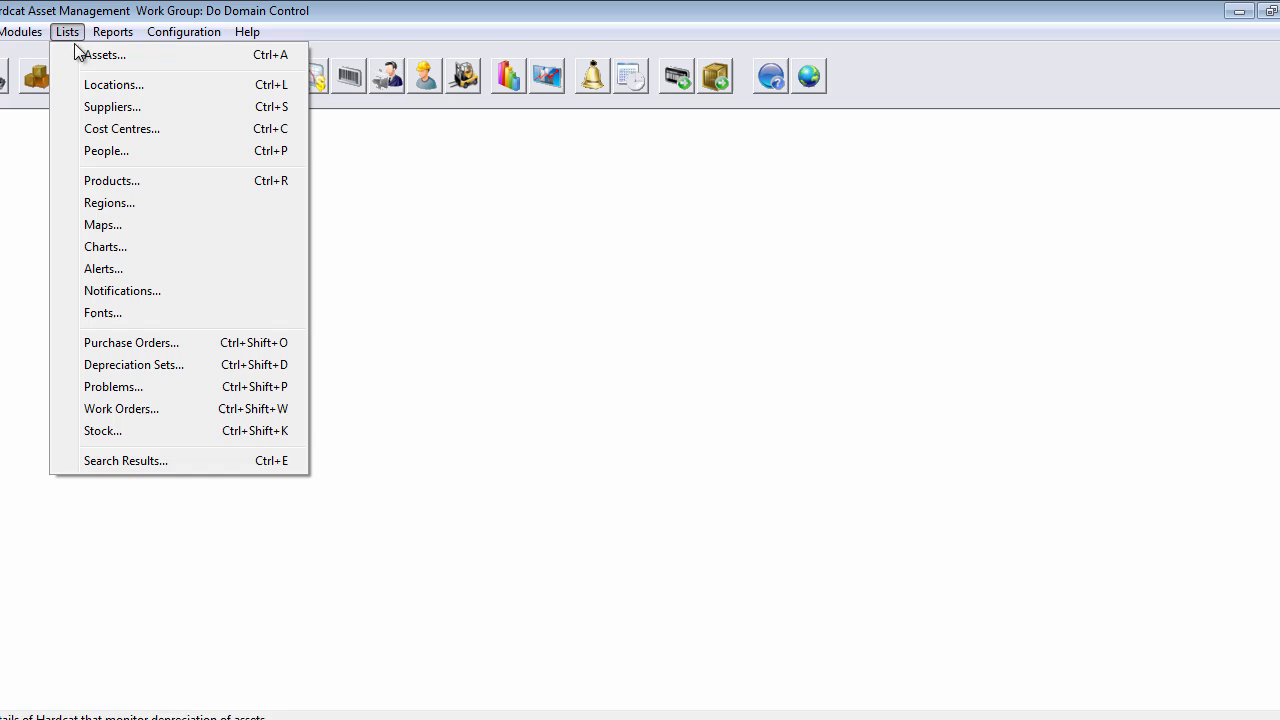
pyautogui.click(112, 269)
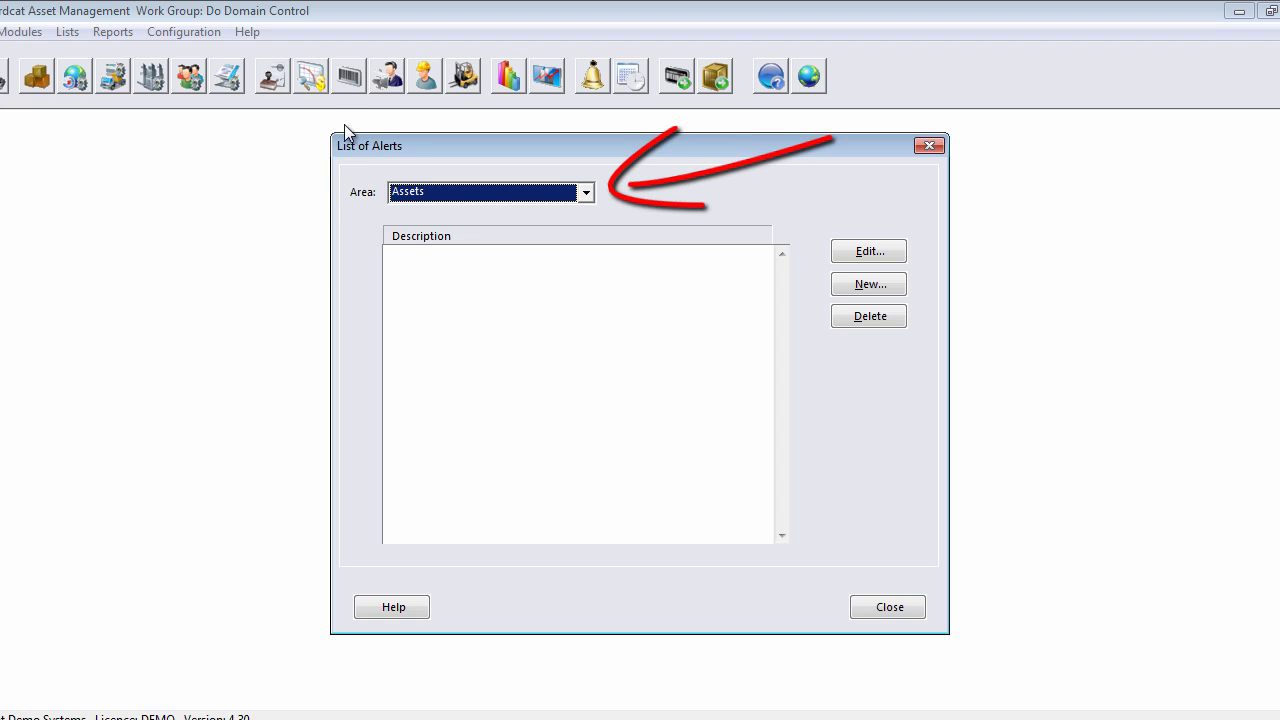
pyautogui.click(593, 198)
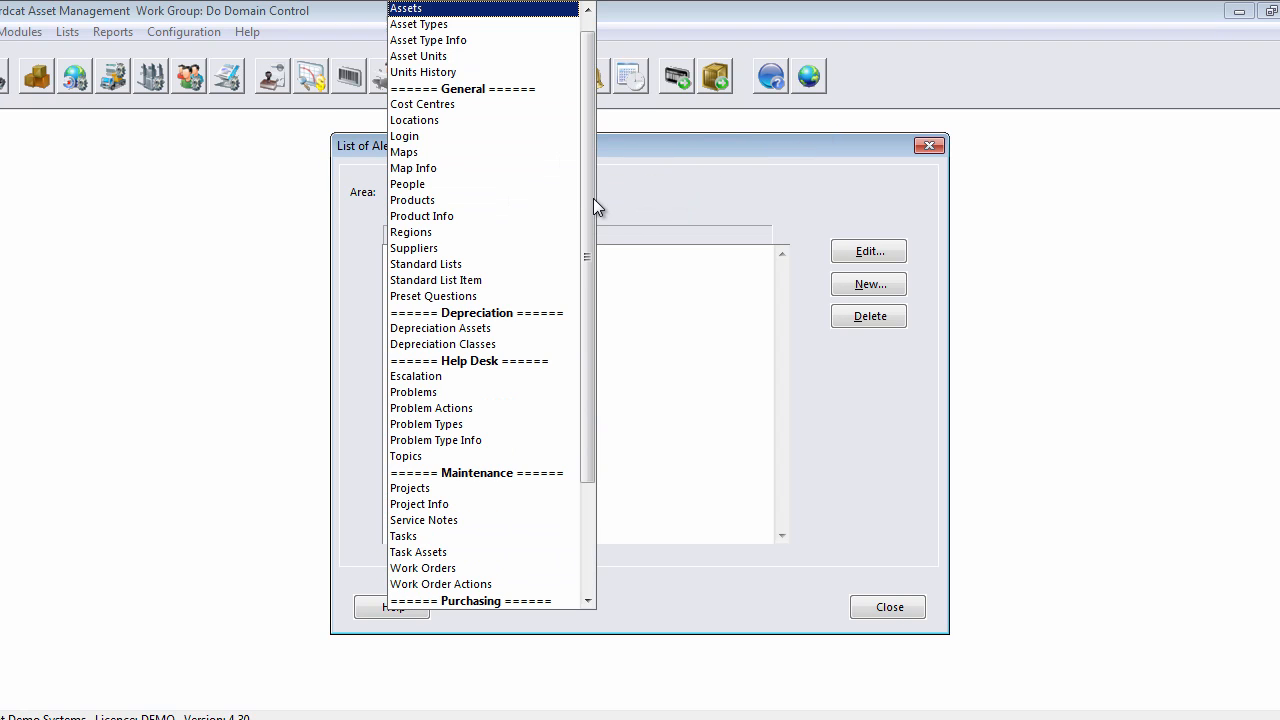
pyautogui.moveTo(593, 198)
pyautogui.mouseDown()
pyautogui.moveTo(600, 294)
pyautogui.moveTo(587, 184)
pyautogui.mouseUp()
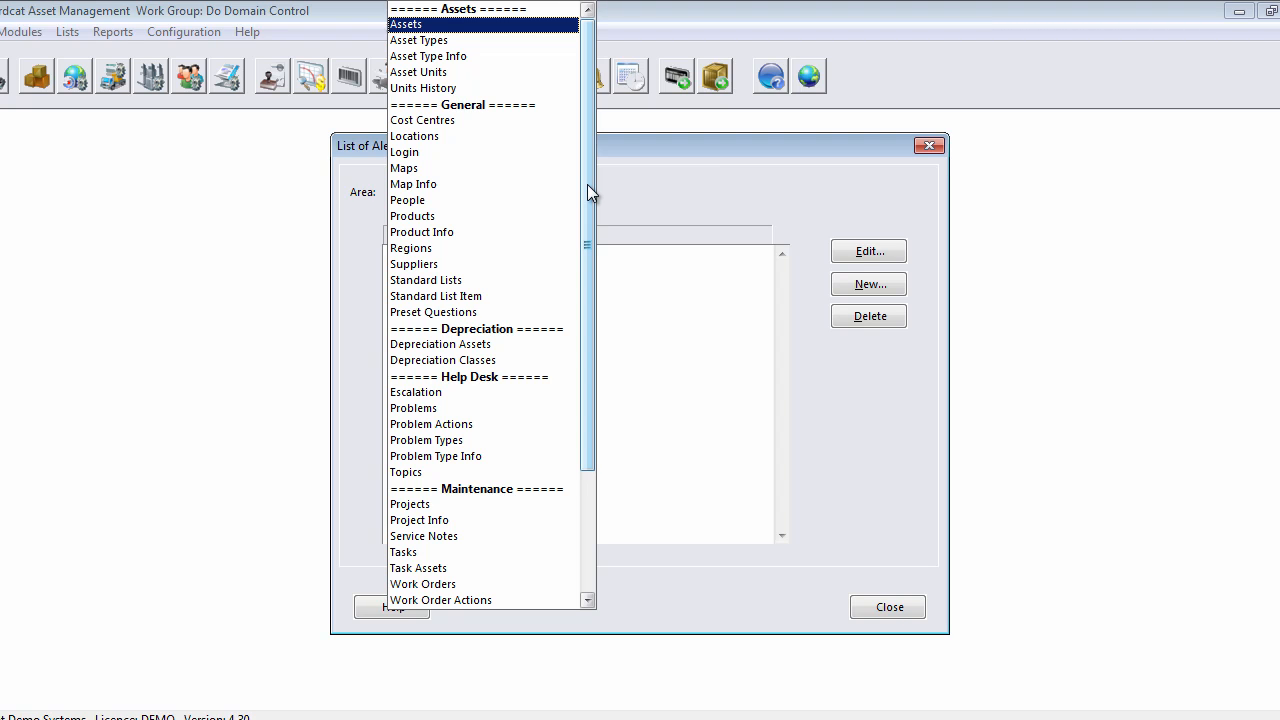
pyautogui.press('d')
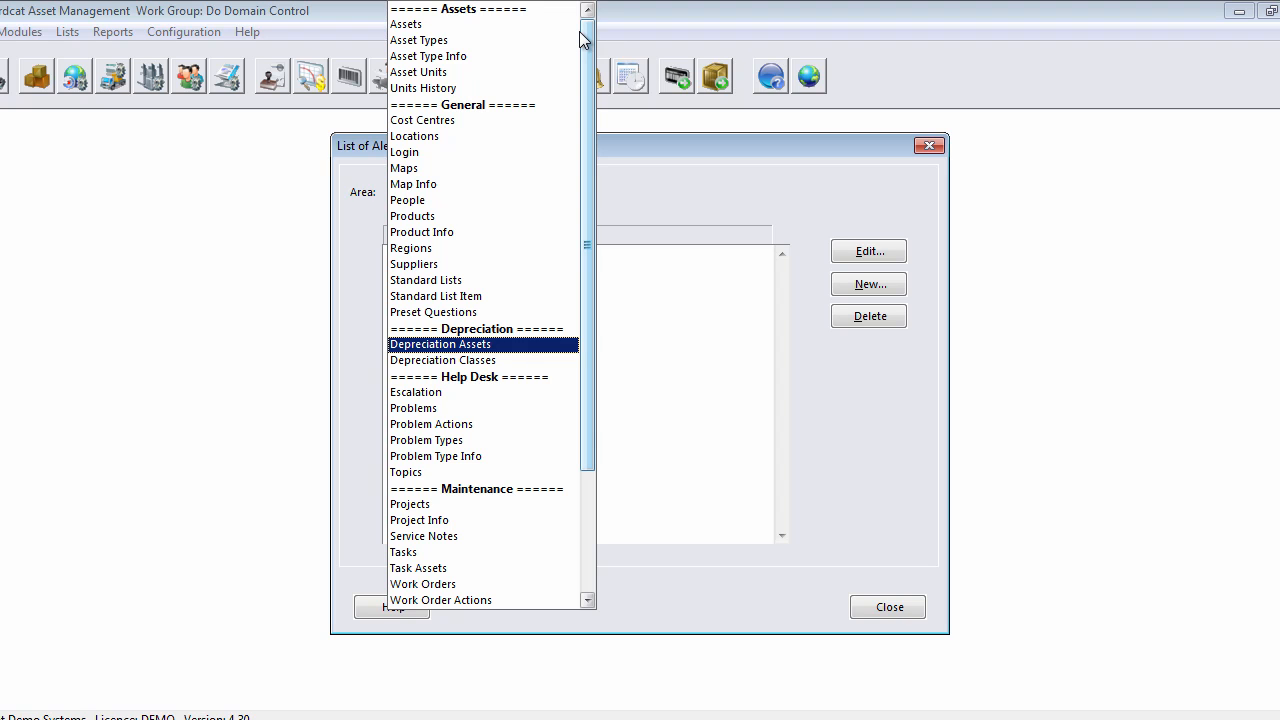
pyautogui.click(503, 28)
pyautogui.click(532, 188)
pyautogui.click(434, 29)
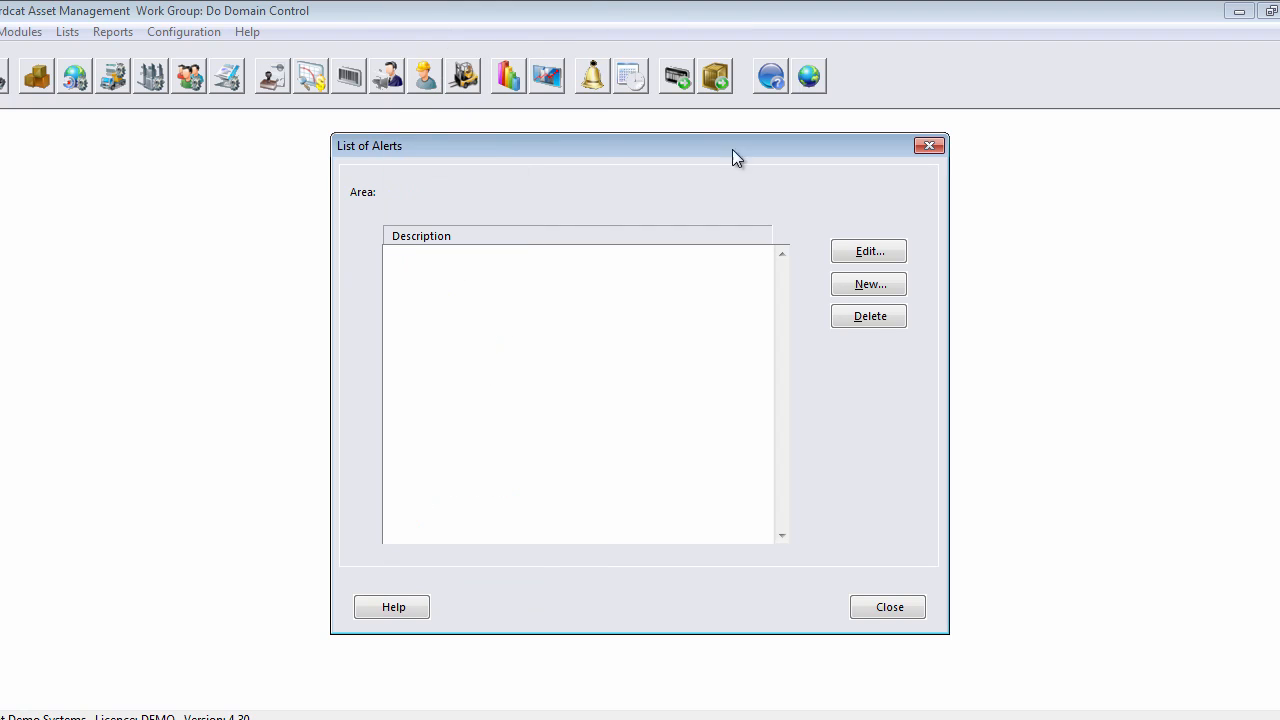
# - Create a new alert with "Asset Location Movement Alert" as both its description and email subject
pyautogui.click(870, 283)
pyautogui.click(880, 283)
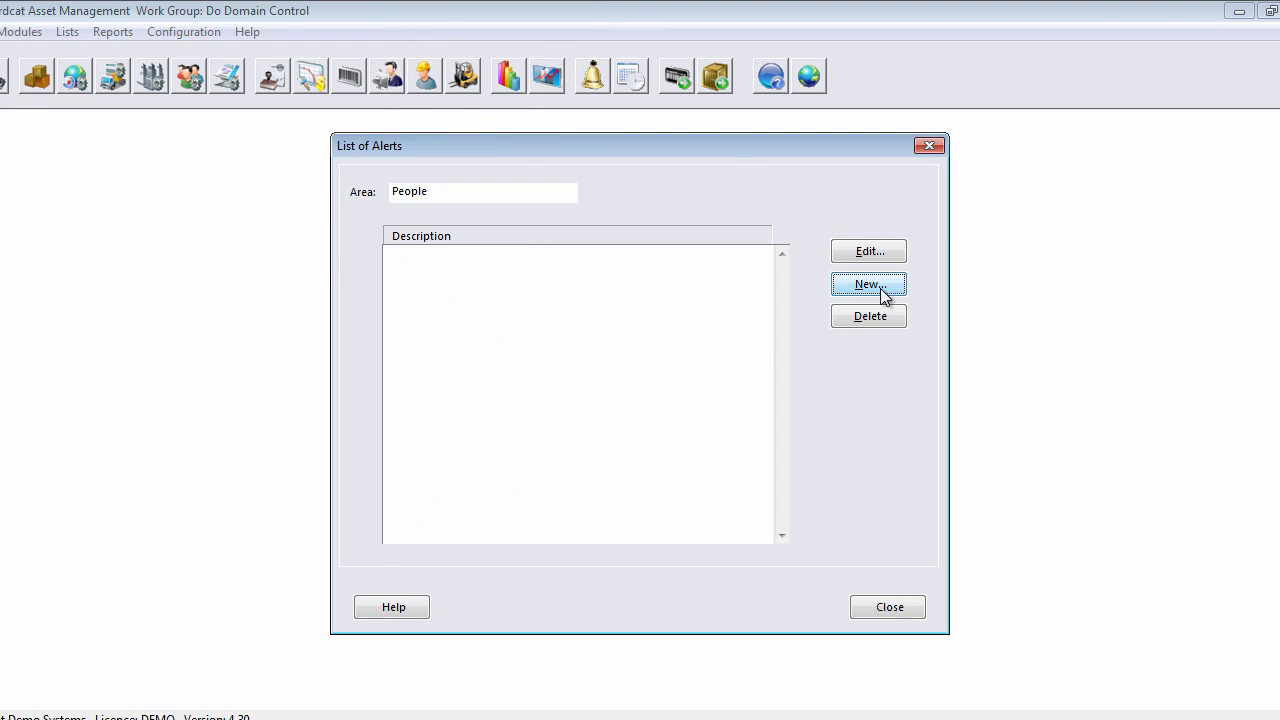
pyautogui.click(869, 285)
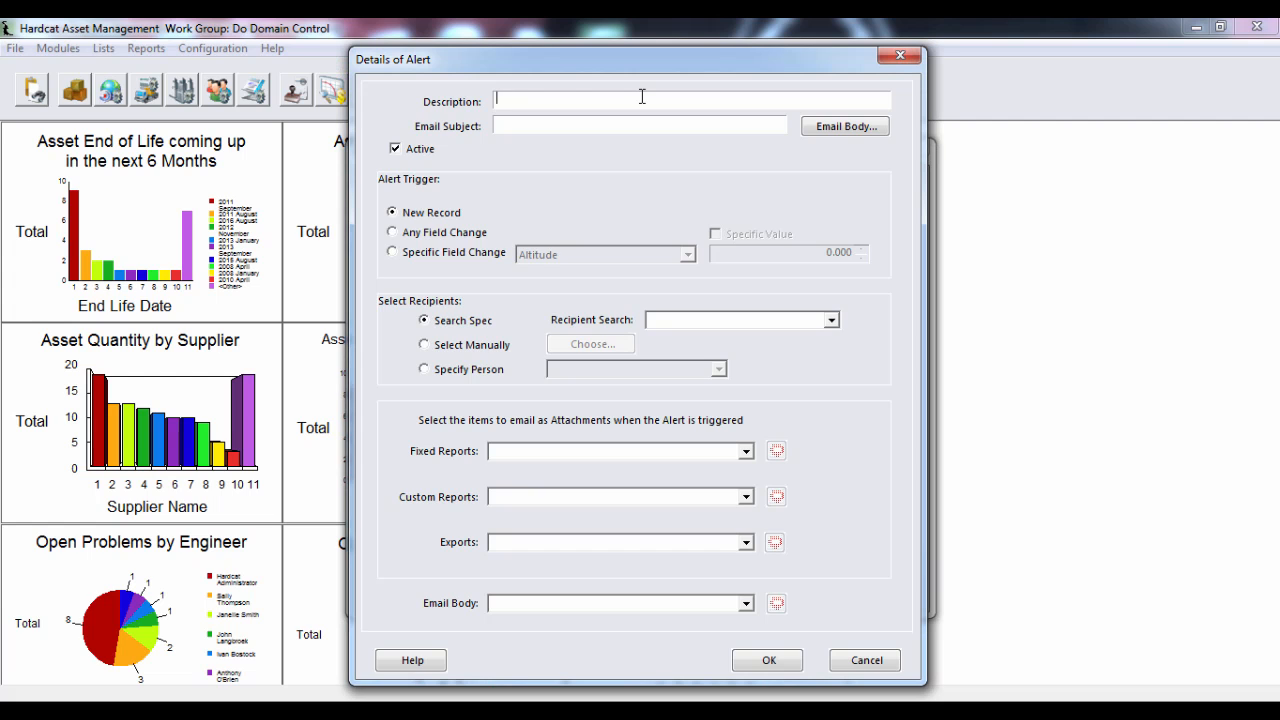
pyautogui.write('Asset Location Movement Alert')
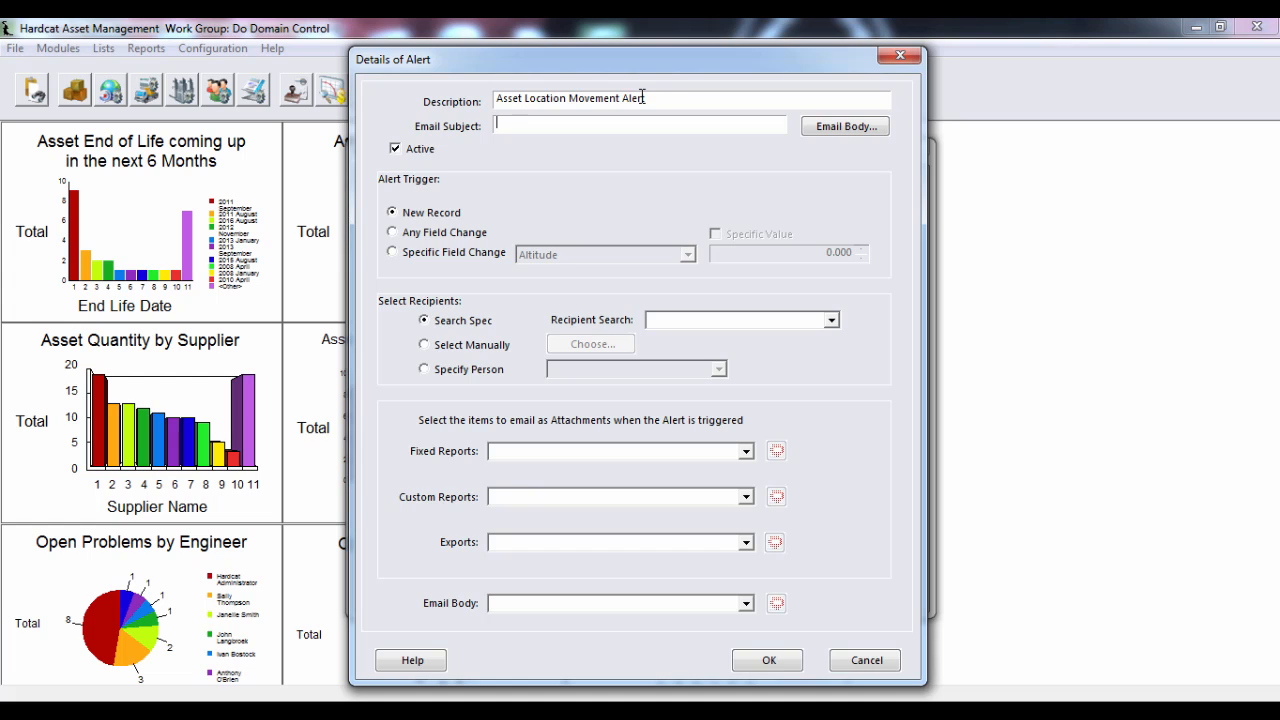
pyautogui.write('Asset Location Movement Alert')
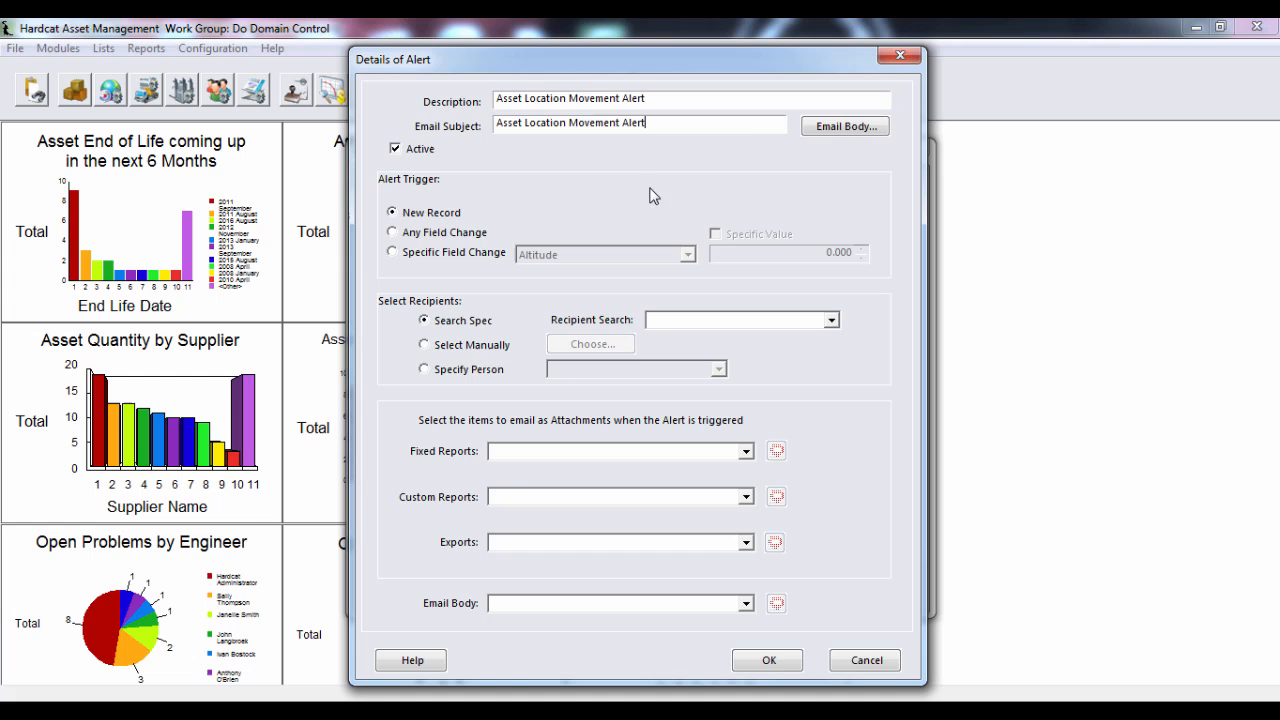
# - Write the alert's email body as "Hi There,", a blank line and "The attached asset has moved location."
pyautogui.click(882, 131)
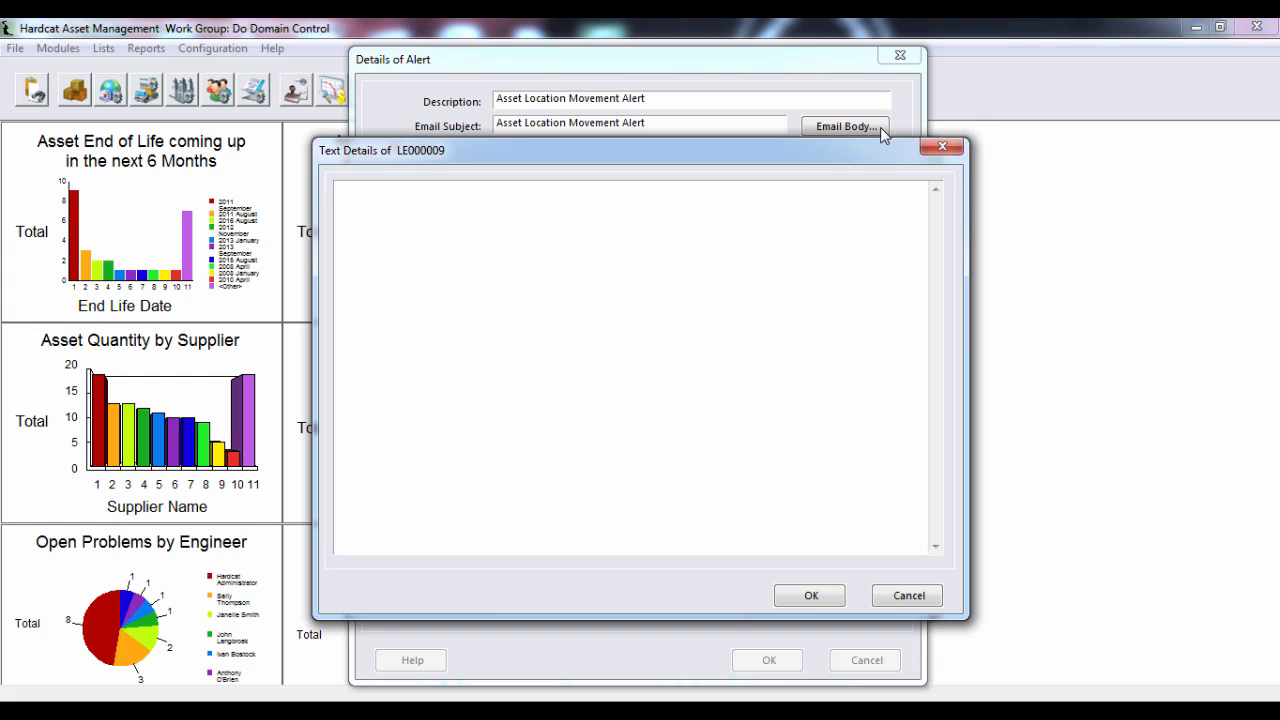
pyautogui.write('Hi There,')
pyautogui.press('Return')
pyautogui.press('Return')
pyautogui.write('The attached asset has moved location.')
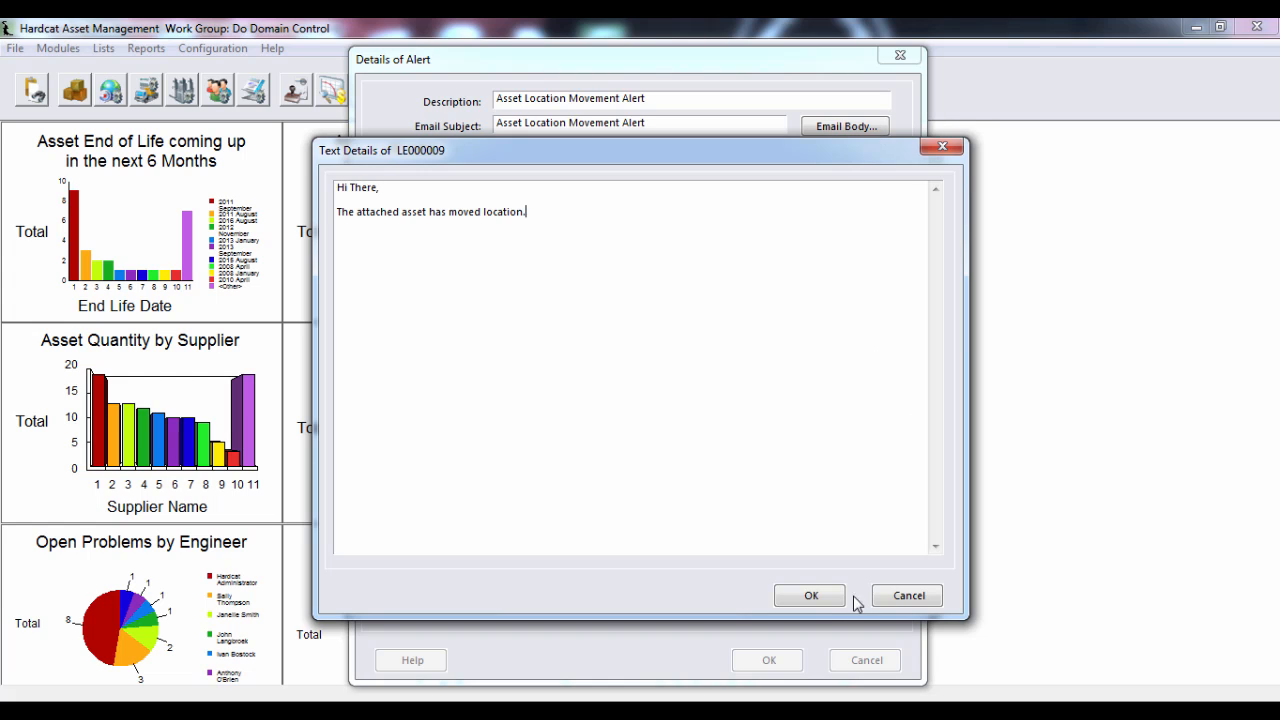
pyautogui.click(811, 596)
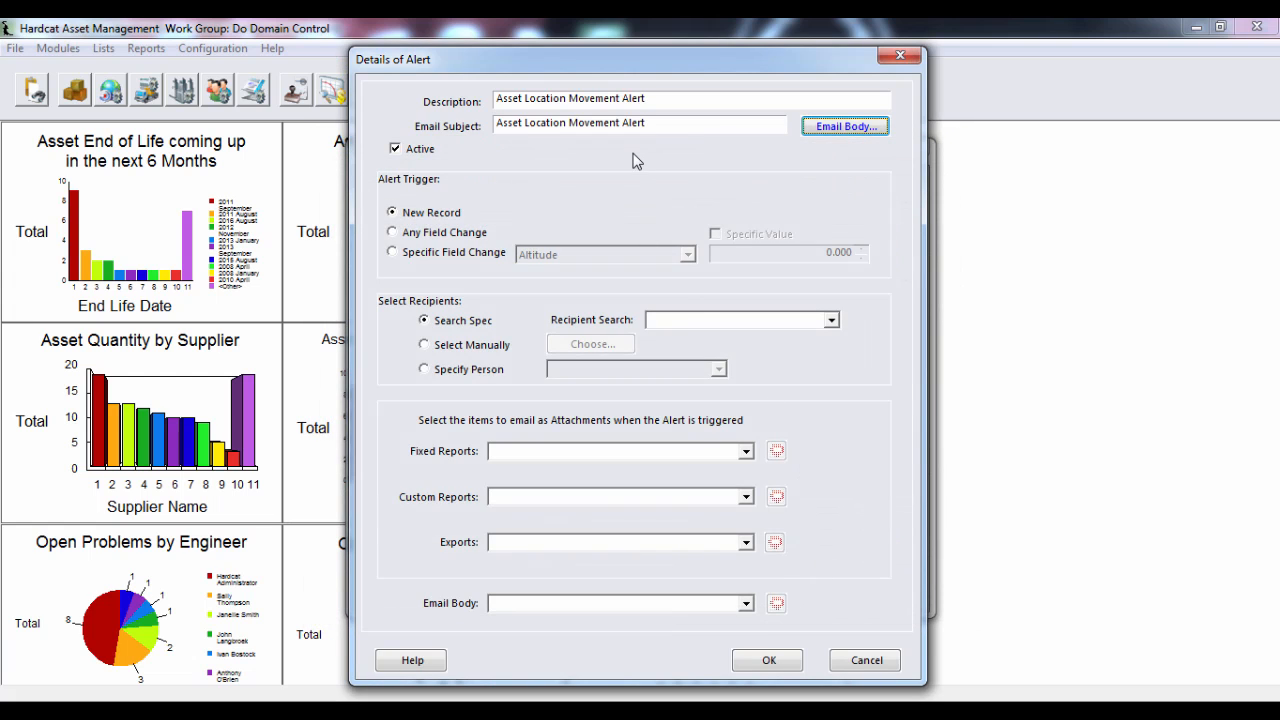
# - Keep the alert active and make it trigger on a specific field change of Location Code
pyautogui.click(429, 154)
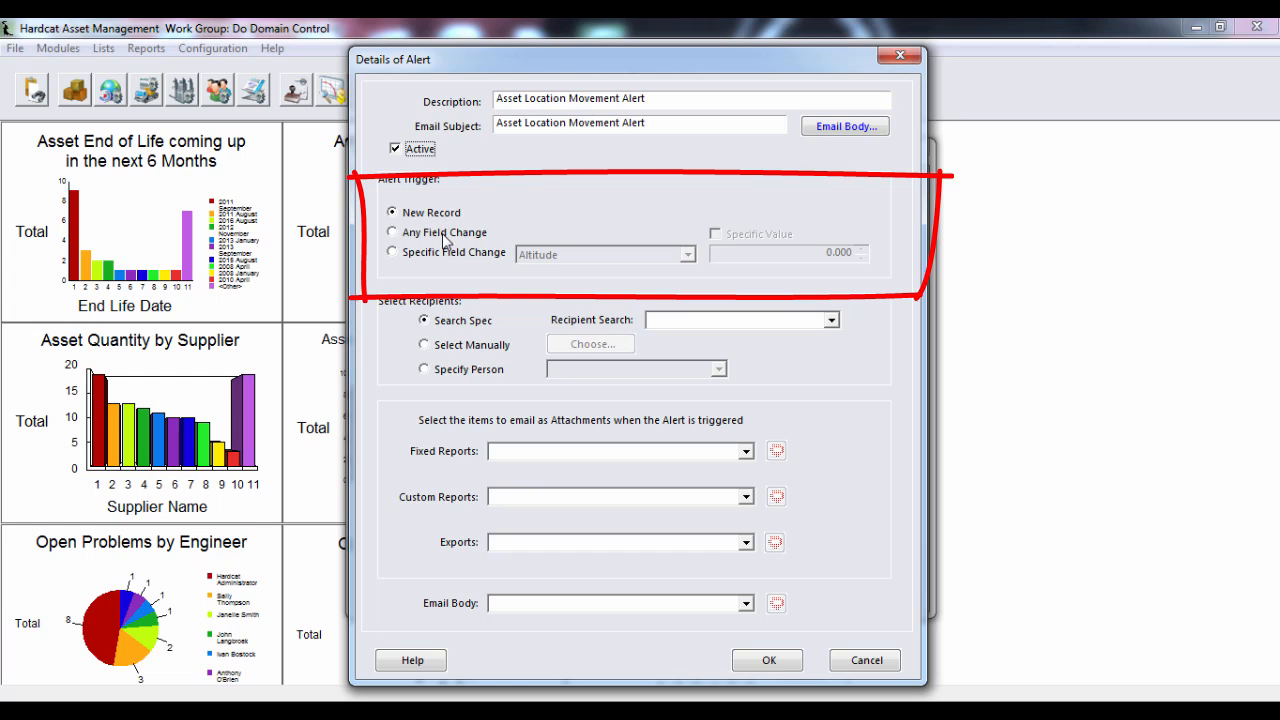
pyautogui.click(430, 256)
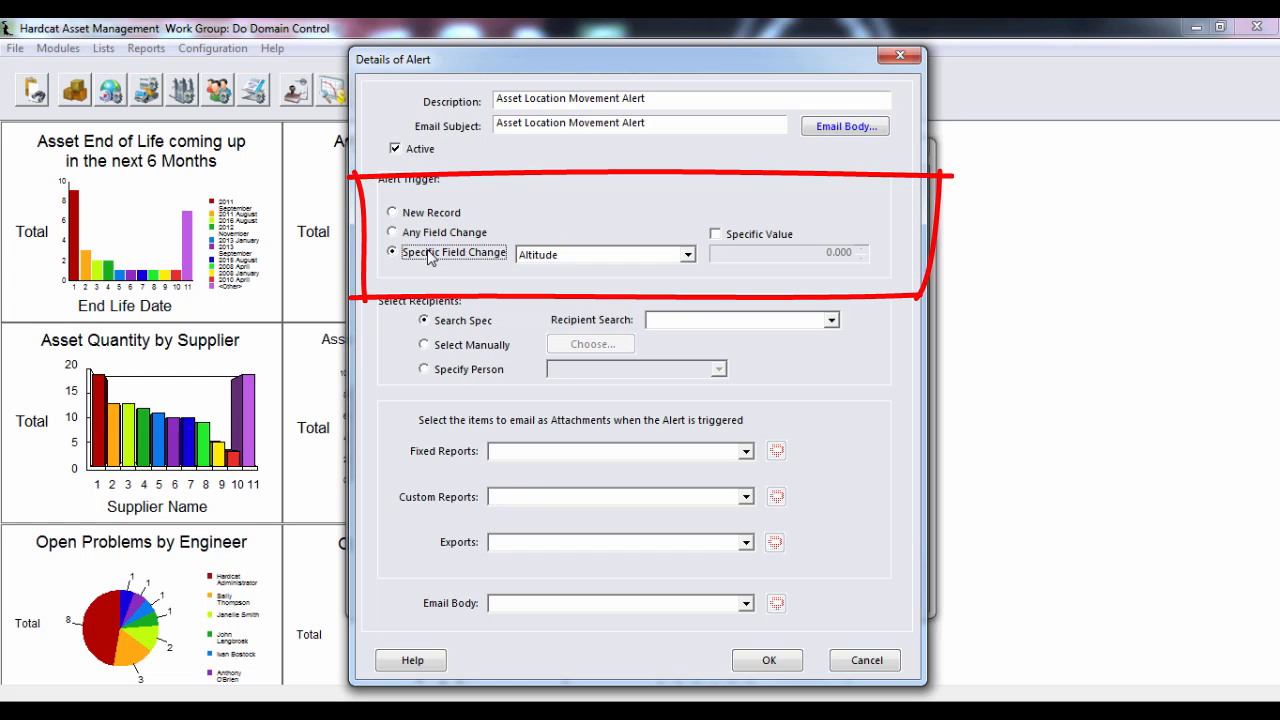
pyautogui.click(689, 255)
pyautogui.moveTo(690, 313); pyautogui.dragTo(690, 404)
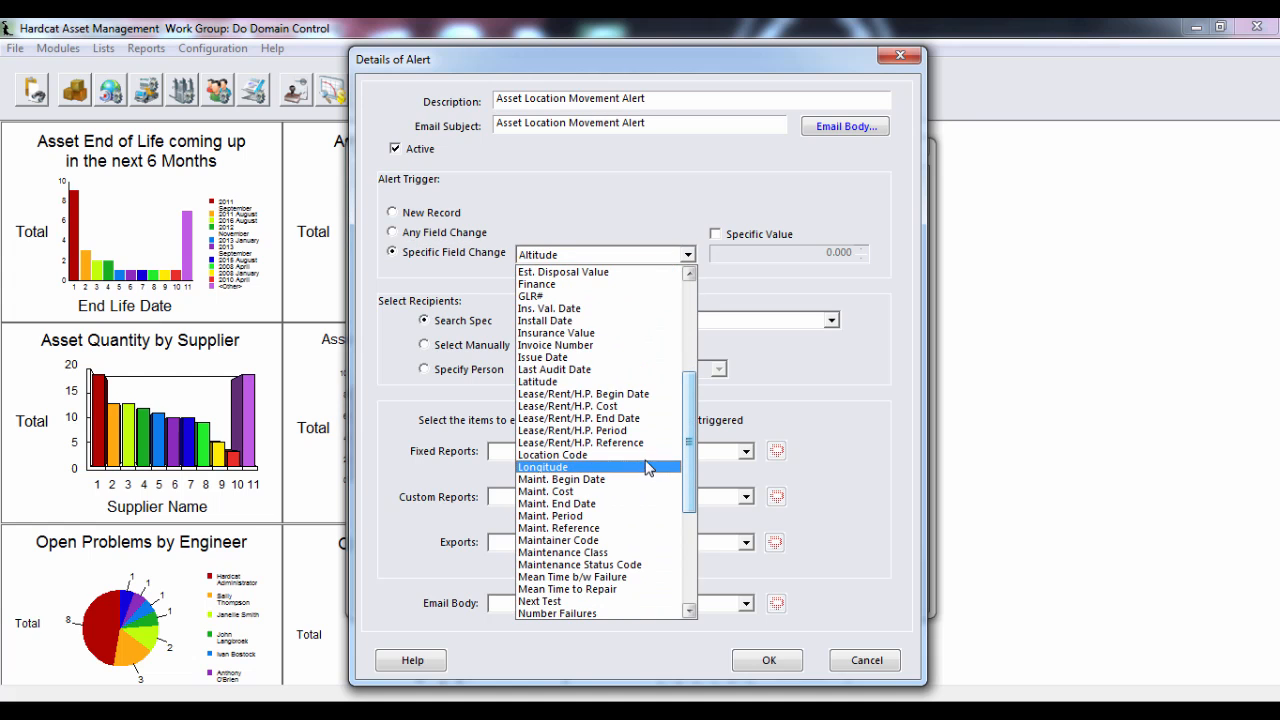
pyautogui.click(648, 458)
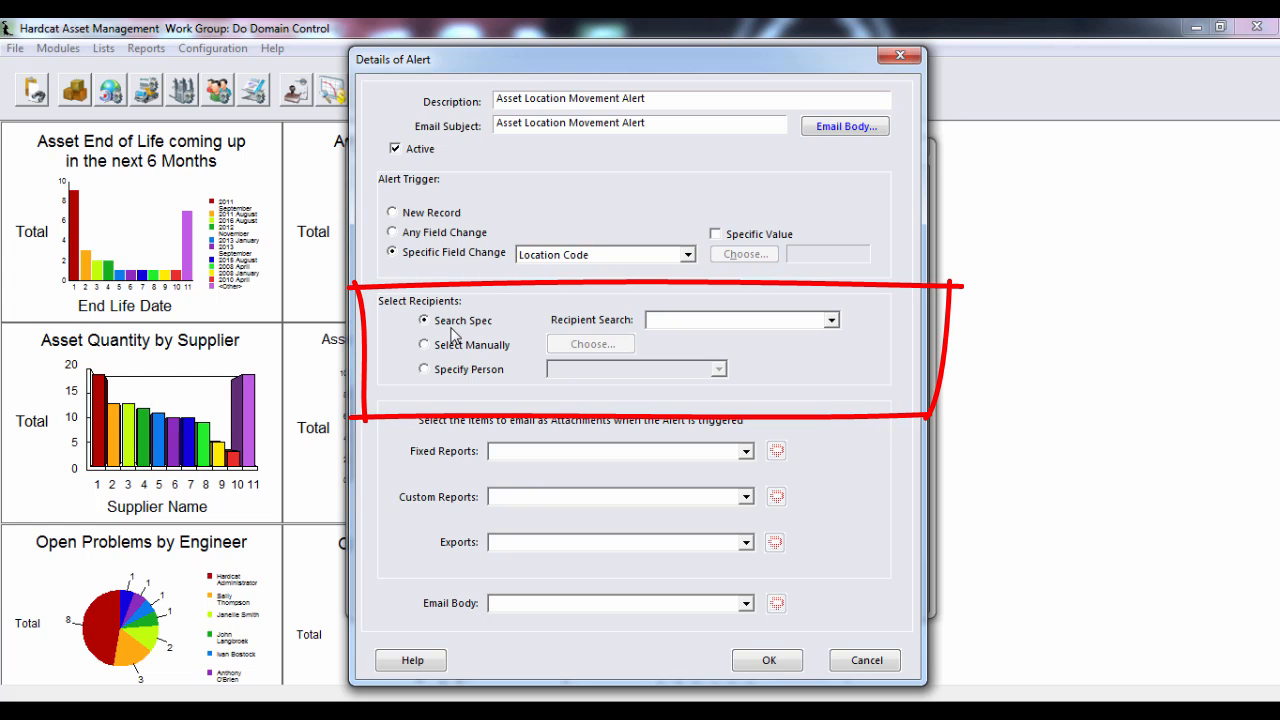
pyautogui.click(461, 345)
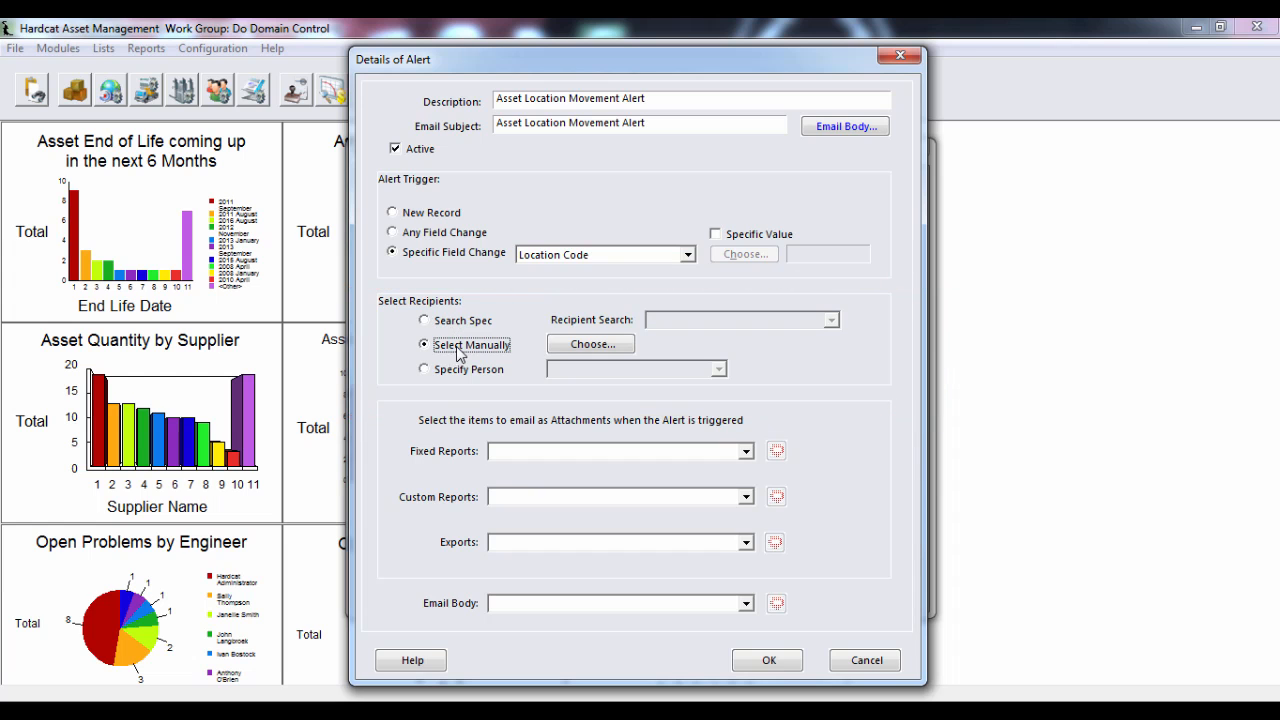
pyautogui.click(614, 347)
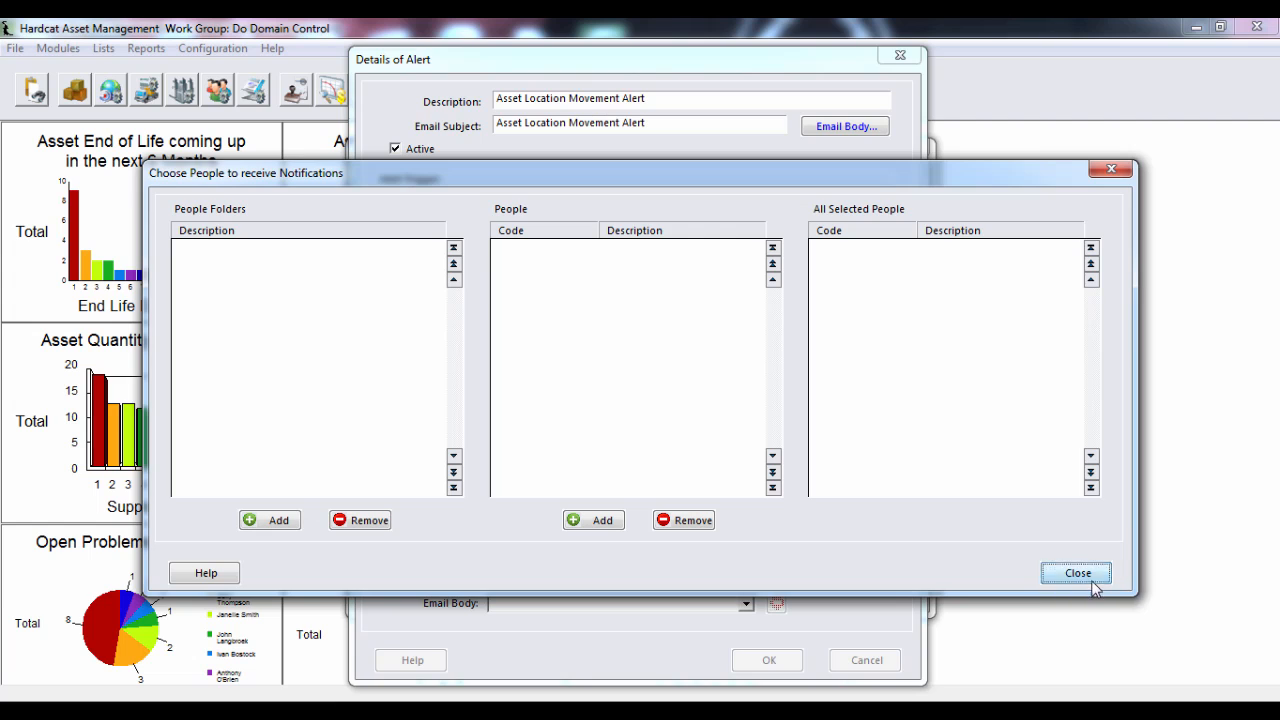
pyautogui.click(1095, 585)
# - Set the alert's recipients to a specified person, using the Person Code field
pyautogui.click(443, 371)
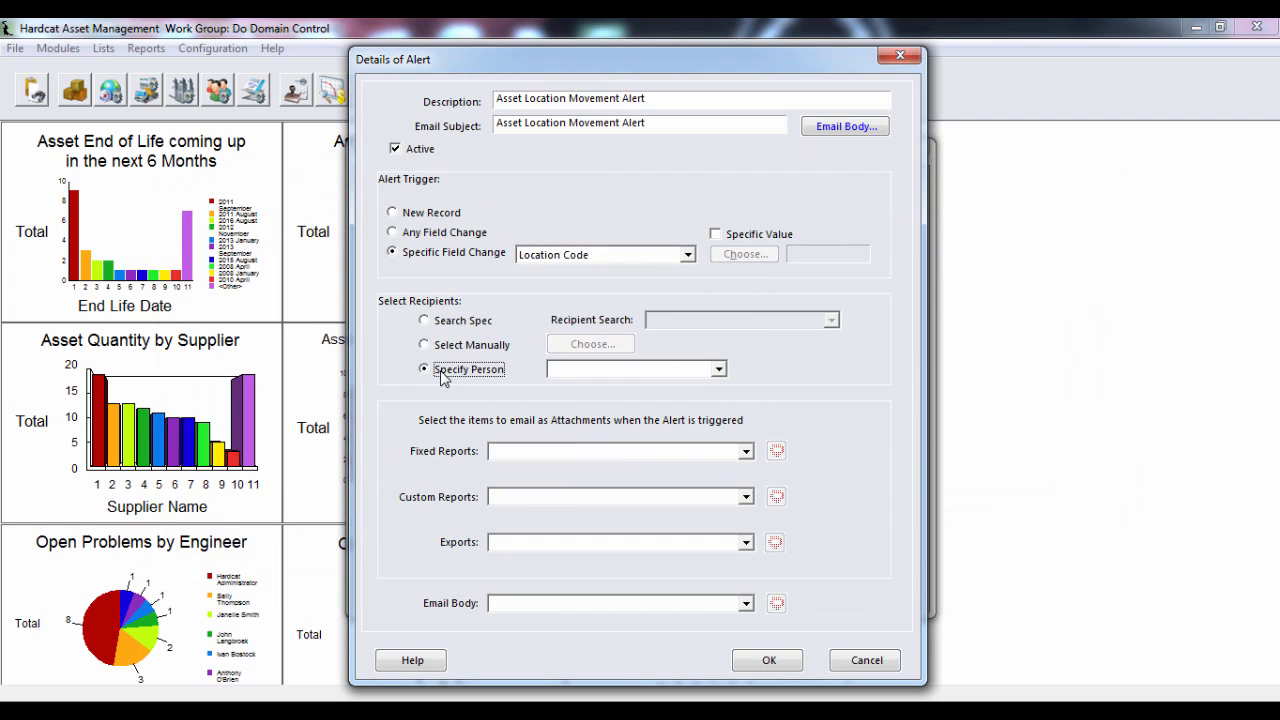
pyautogui.click(719, 370)
pyautogui.click(690, 386)
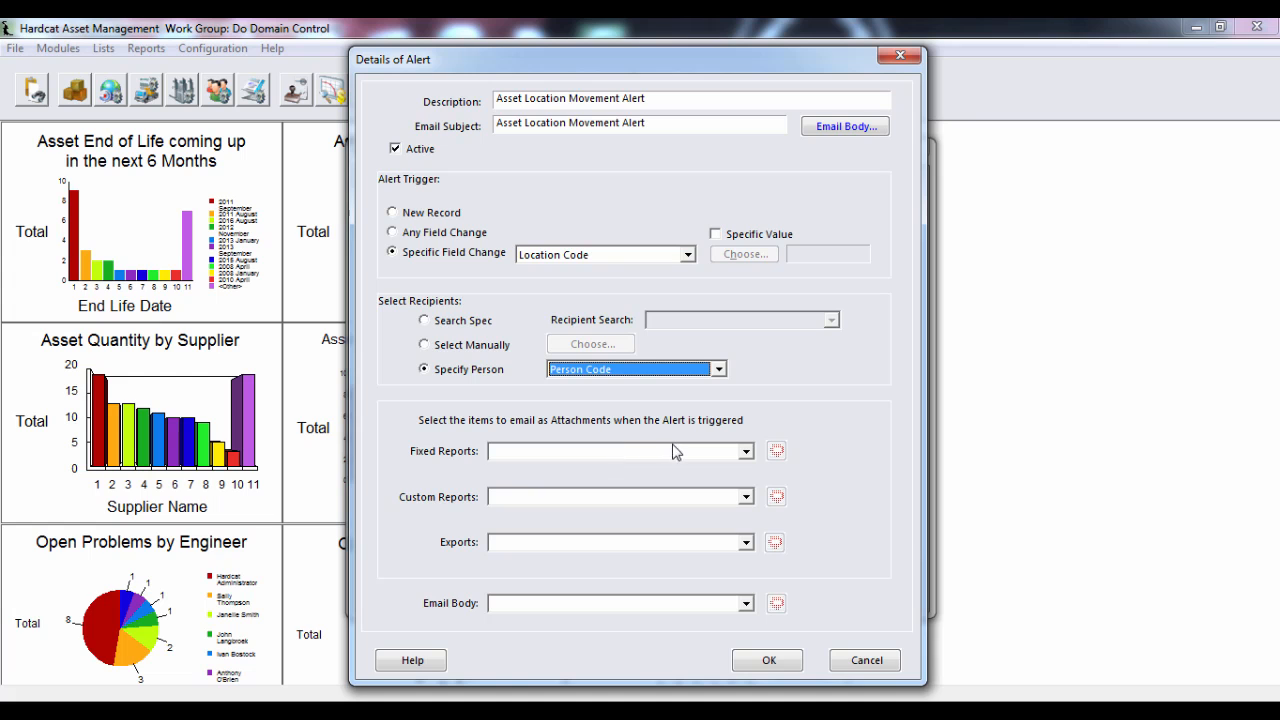
# - Examine the fixed reports, custom reports, exports and email body reports available for the alert
pyautogui.click(746, 452)
pyautogui.click(750, 455)
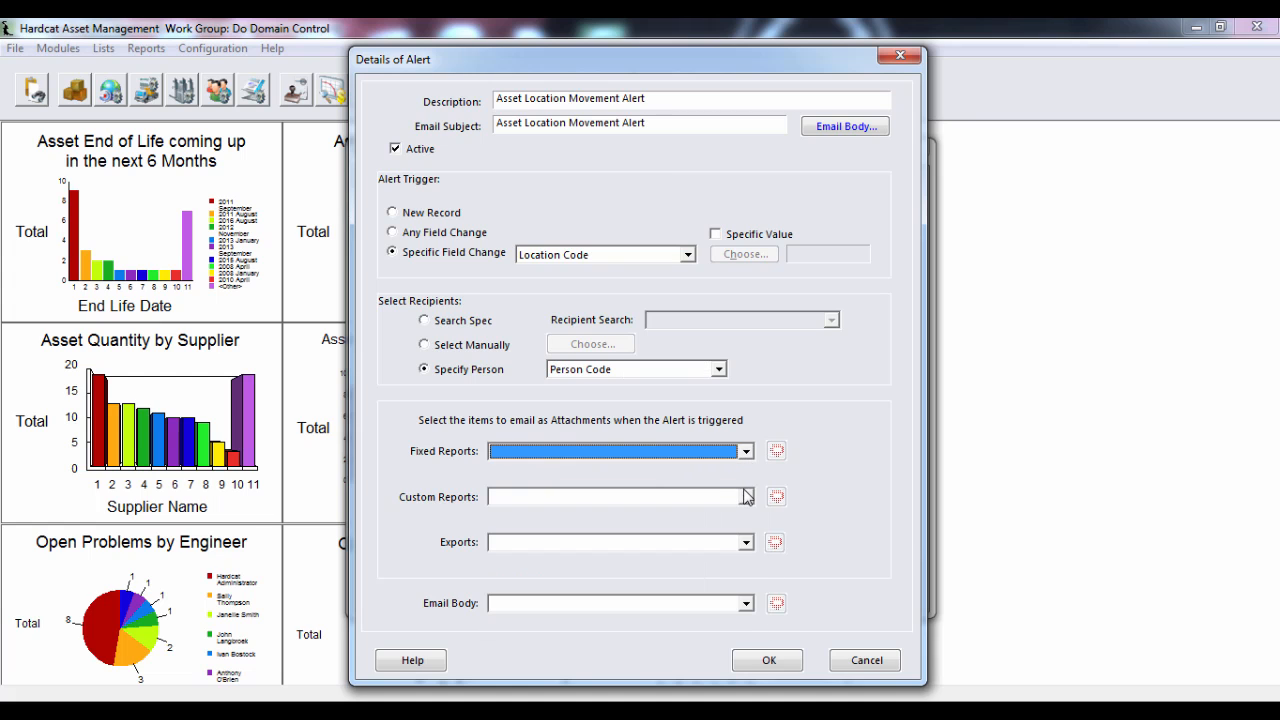
pyautogui.click(746, 497)
pyautogui.click(746, 497)
pyautogui.click(748, 542)
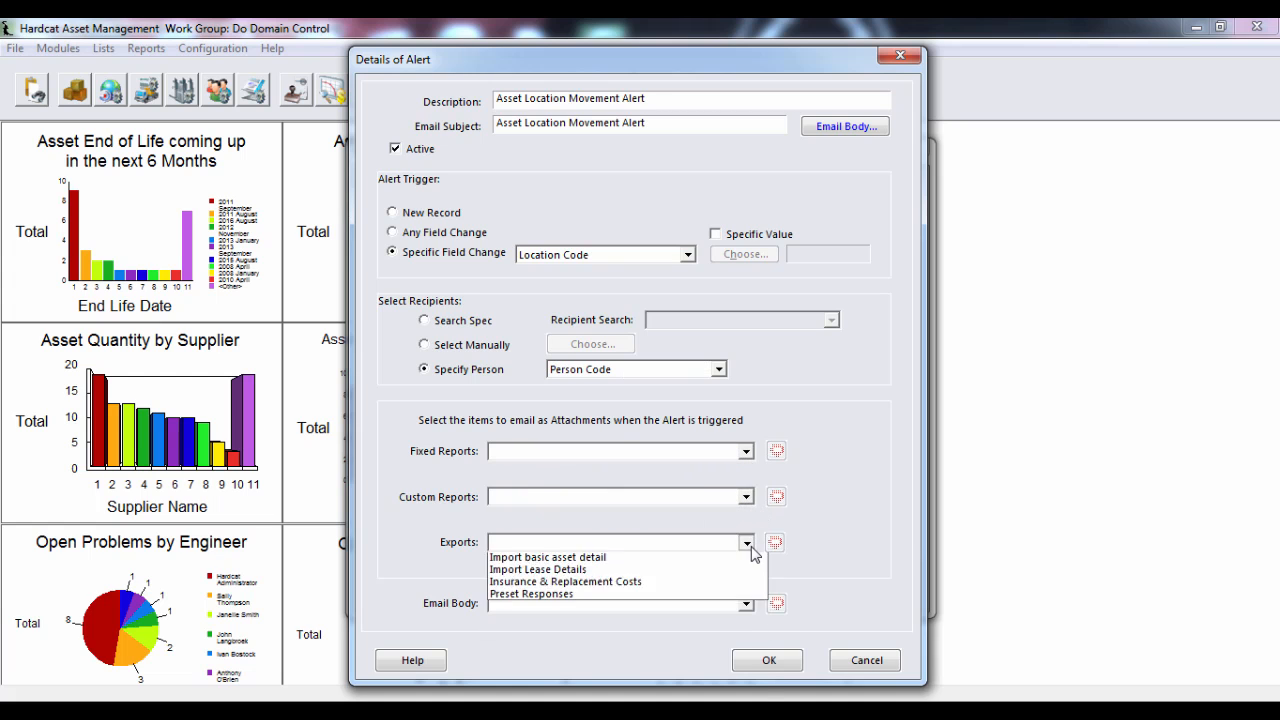
pyautogui.click(748, 542)
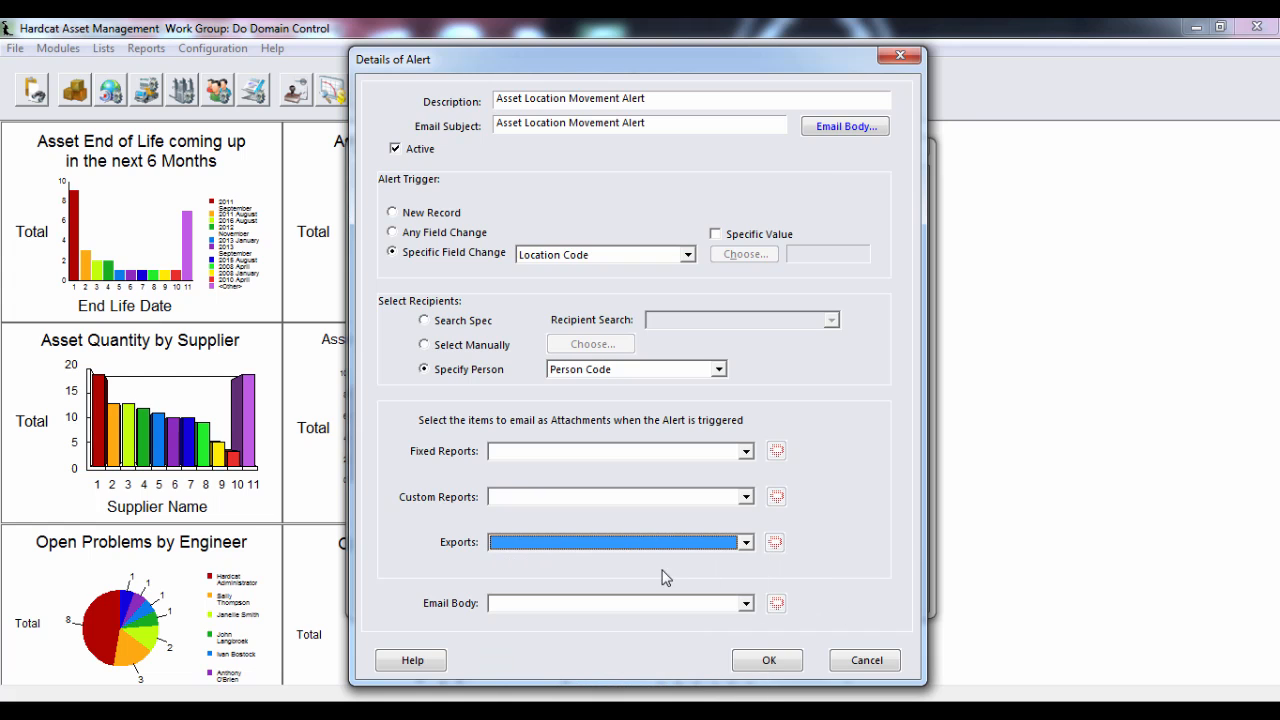
pyautogui.click(746, 604)
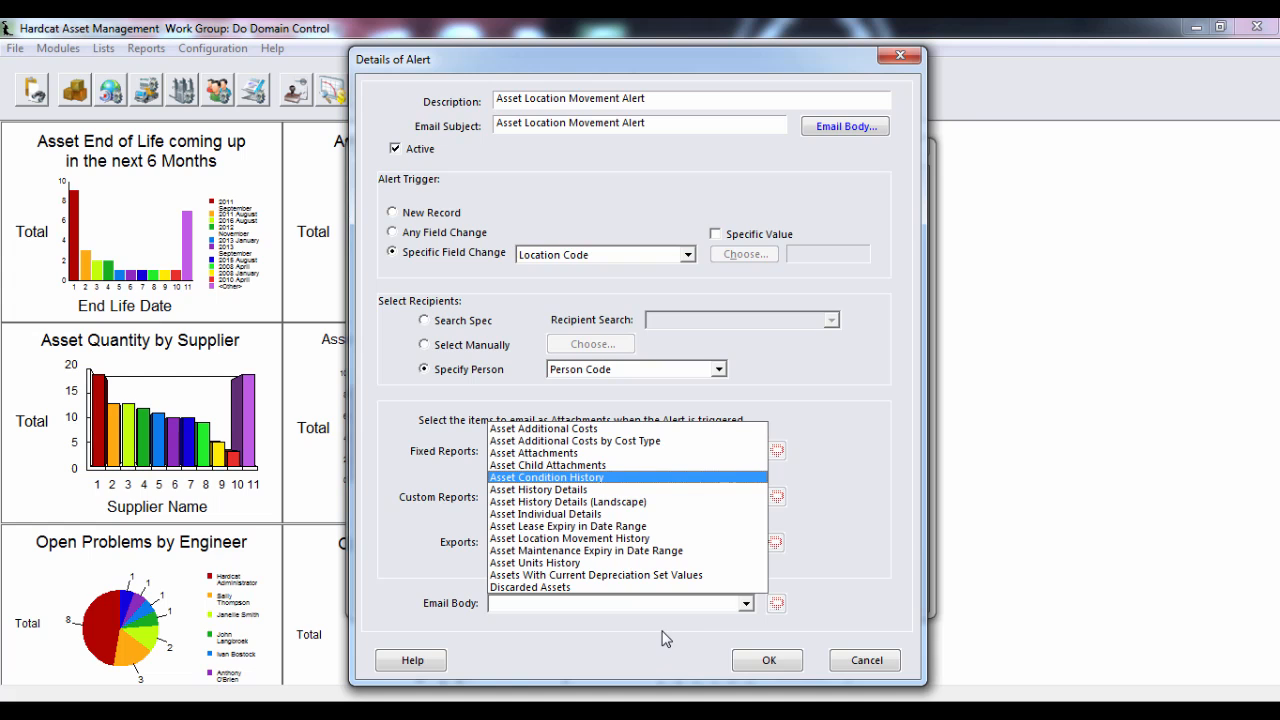
pyautogui.click(892, 486)
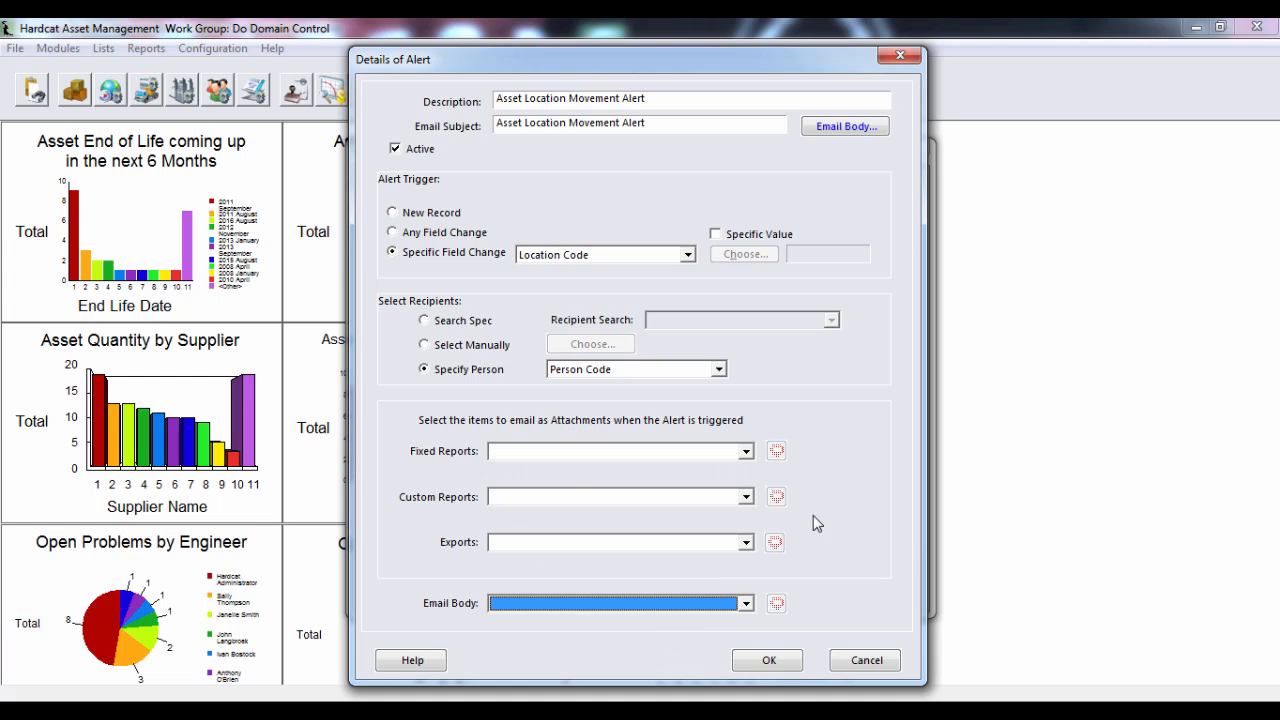
# - Attach the Asset Individual Details fixed report to the alert and save it
pyautogui.click(746, 451)
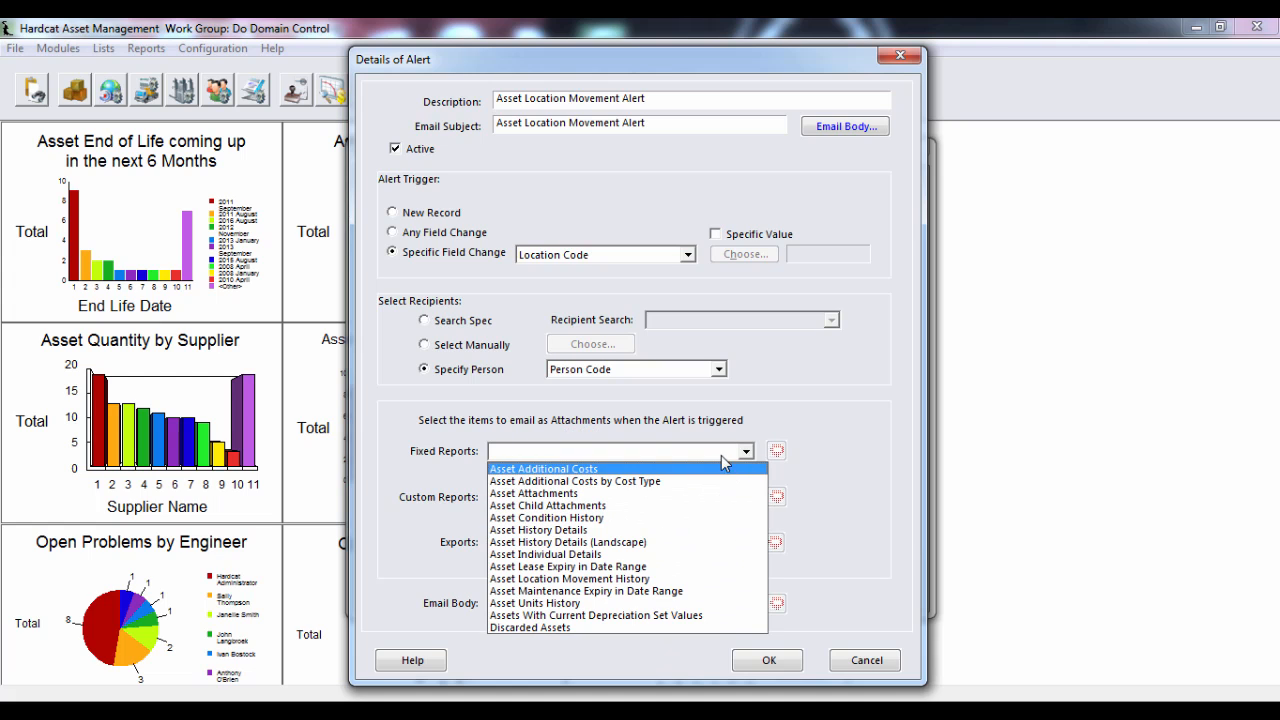
pyautogui.click(603, 554)
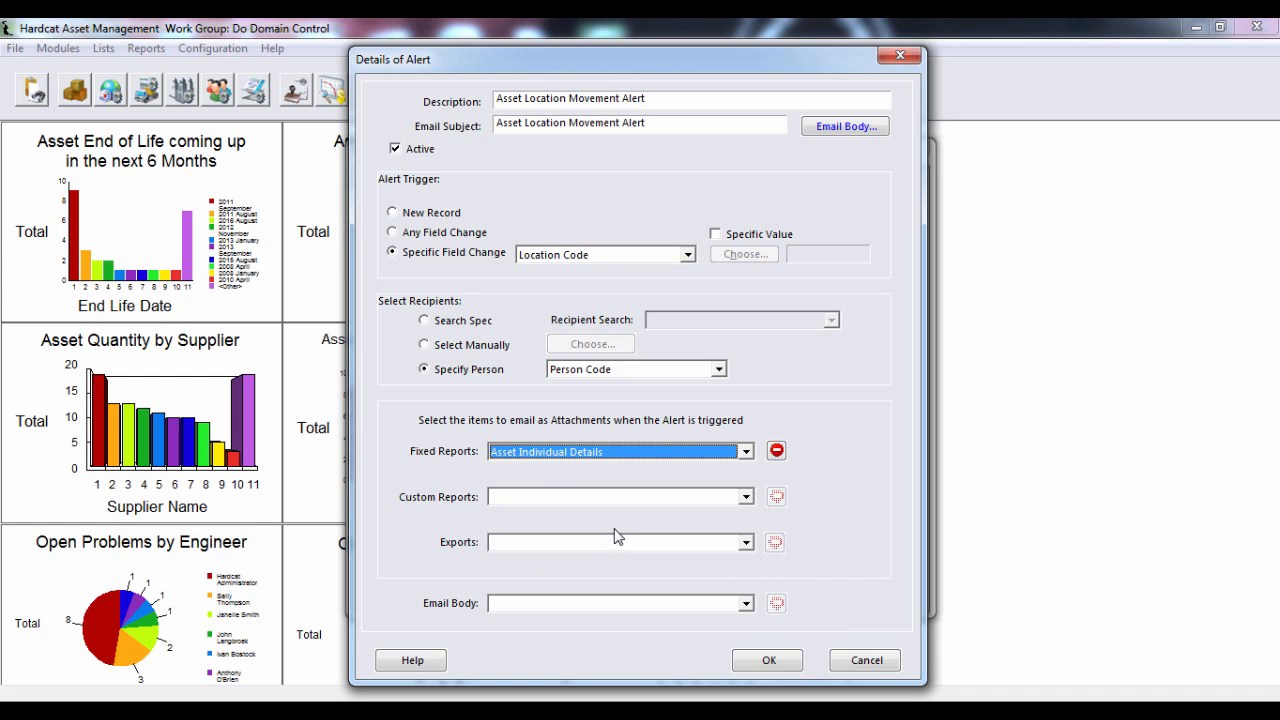
pyautogui.click(769, 662)
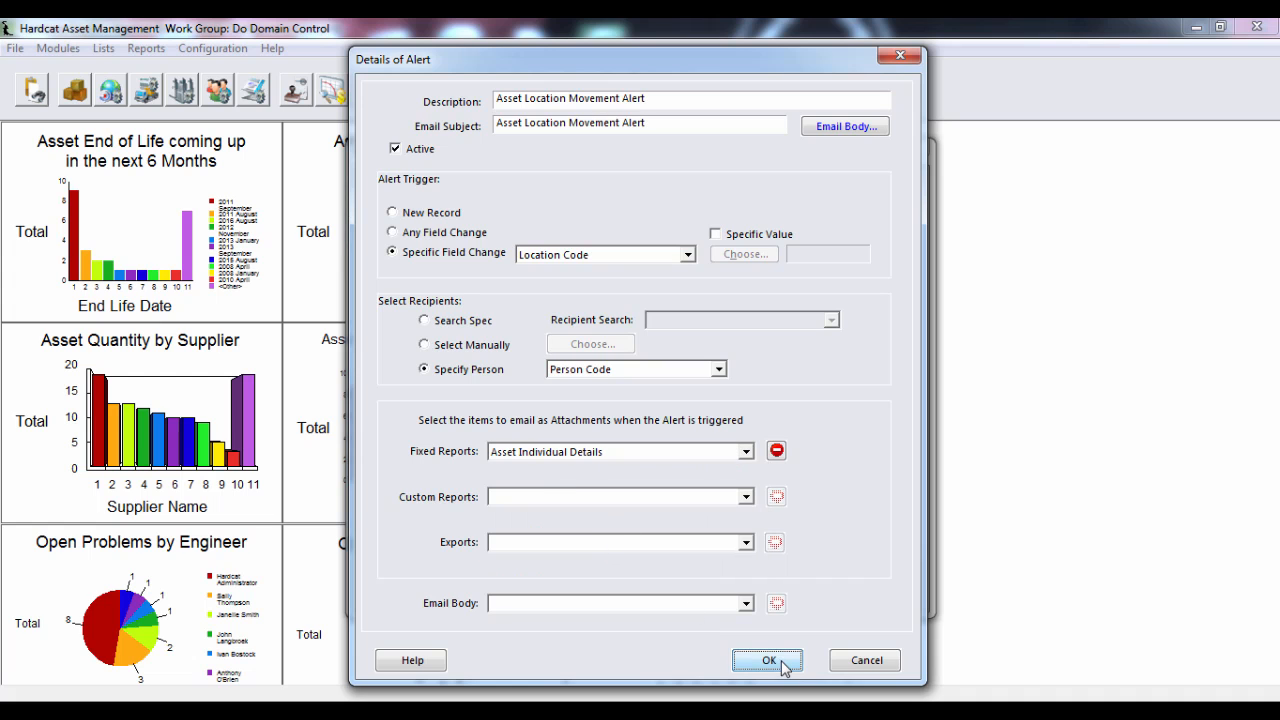